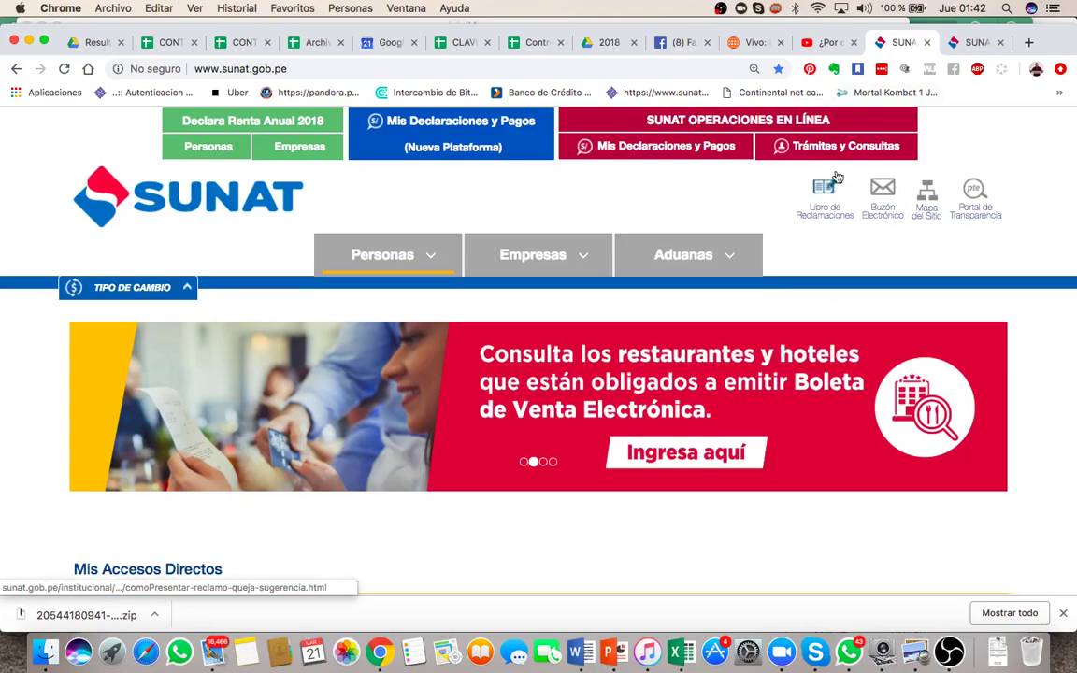
- In the signed-in SUNAT menu, open Registrar Pagos under Recibo por Honorarios Electrónicos
{"action": "left_click", "coordinate": [976, 39]}
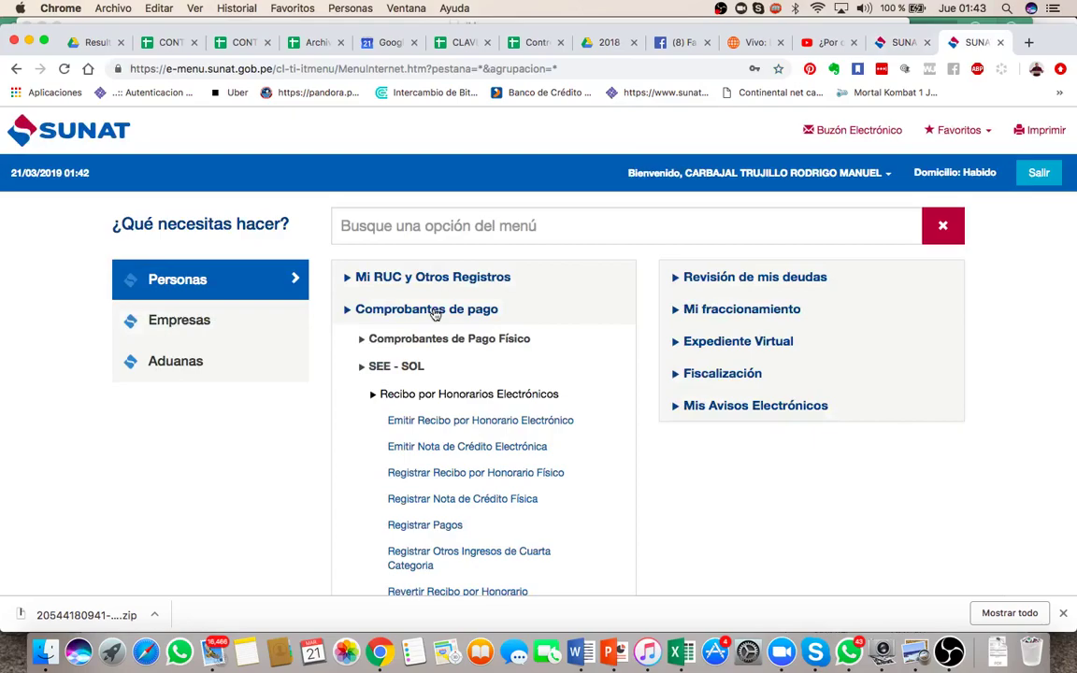
{"action": "left_click", "coordinate": [726, 176]}
{"action": "left_click", "coordinate": [746, 178]}
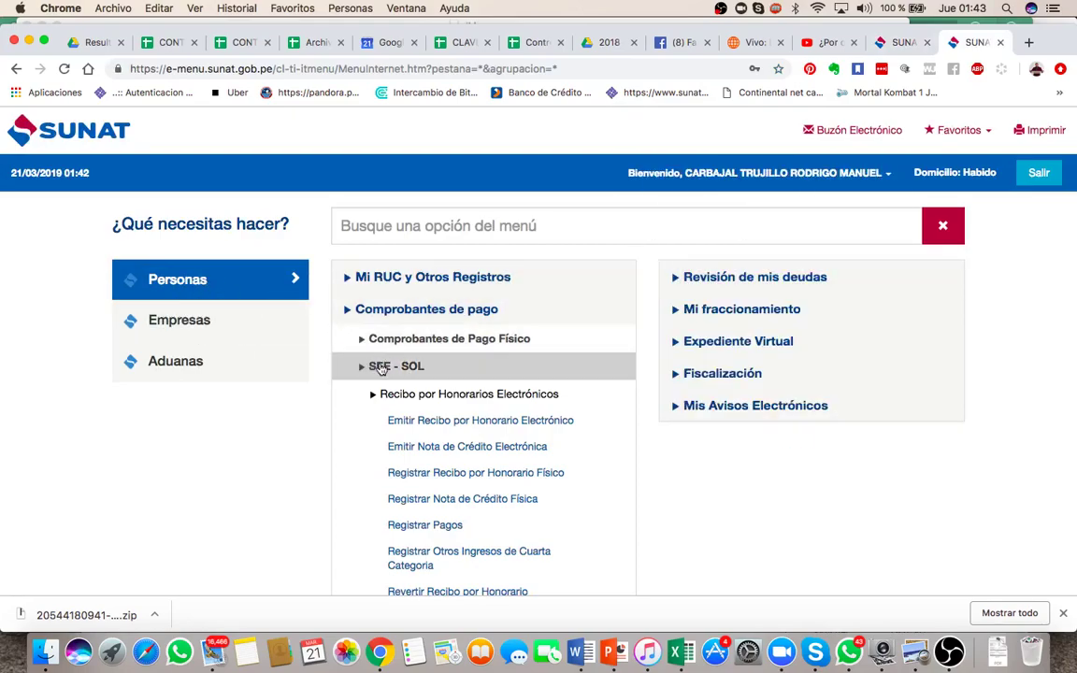
{"action": "scroll", "coordinate": [479, 495], "scroll_direction": "down", "scroll_amount": 3}
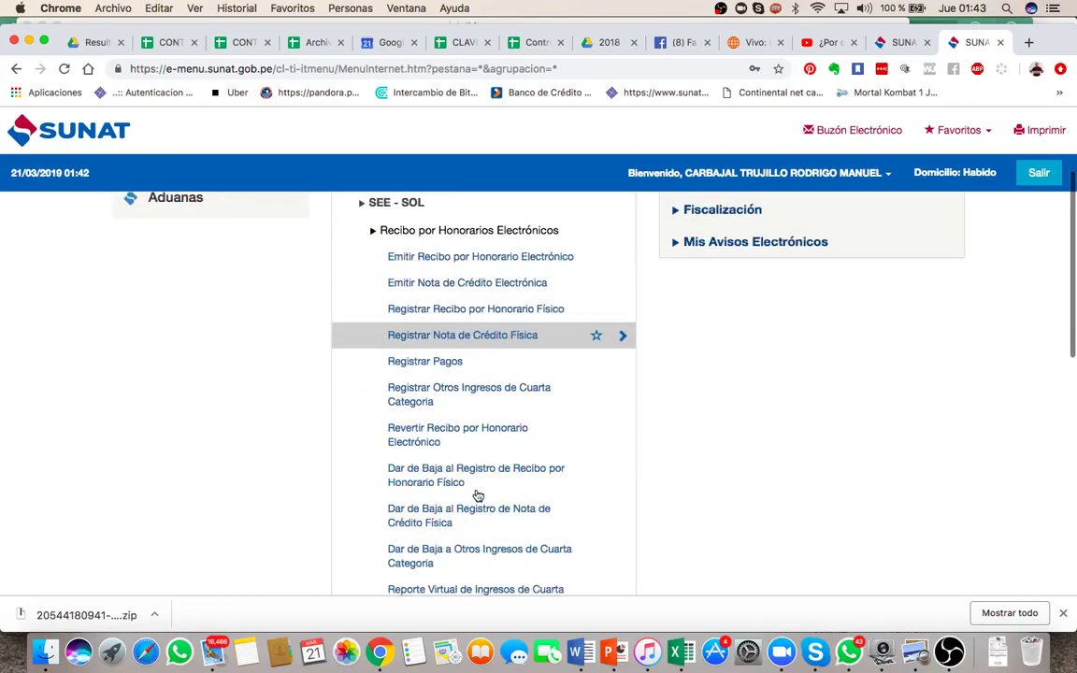
{"action": "left_click", "coordinate": [418, 361]}
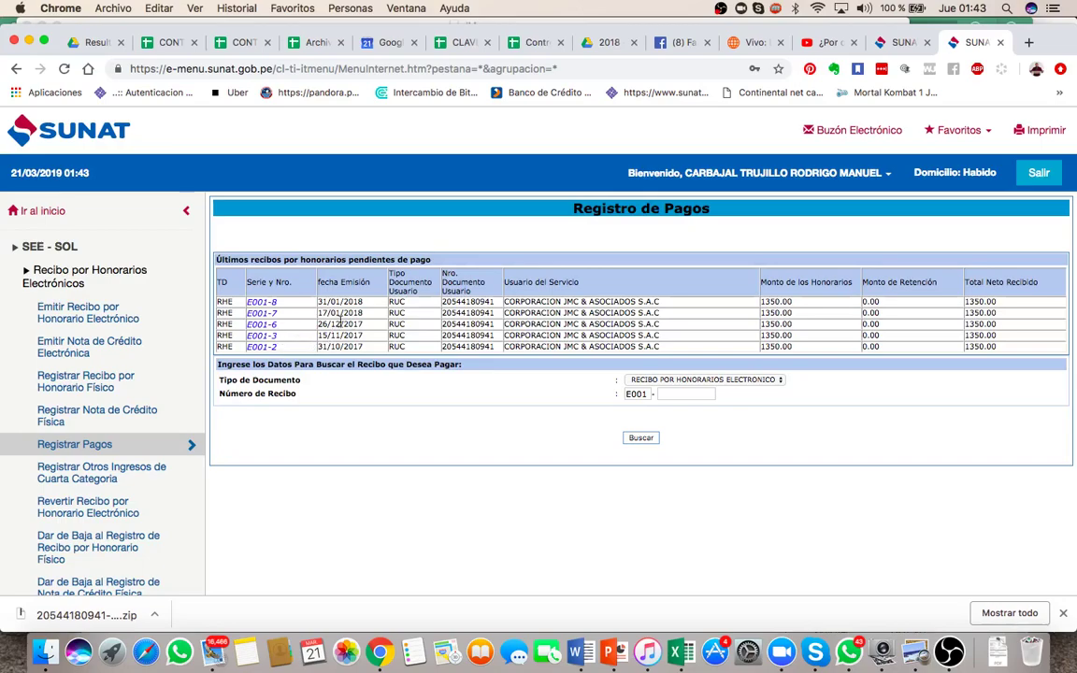
- Look up electronic fee receipt E001-6 to register its payment
{"action": "left_click", "coordinate": [685, 394]}
{"action": "type", "text": "6"}
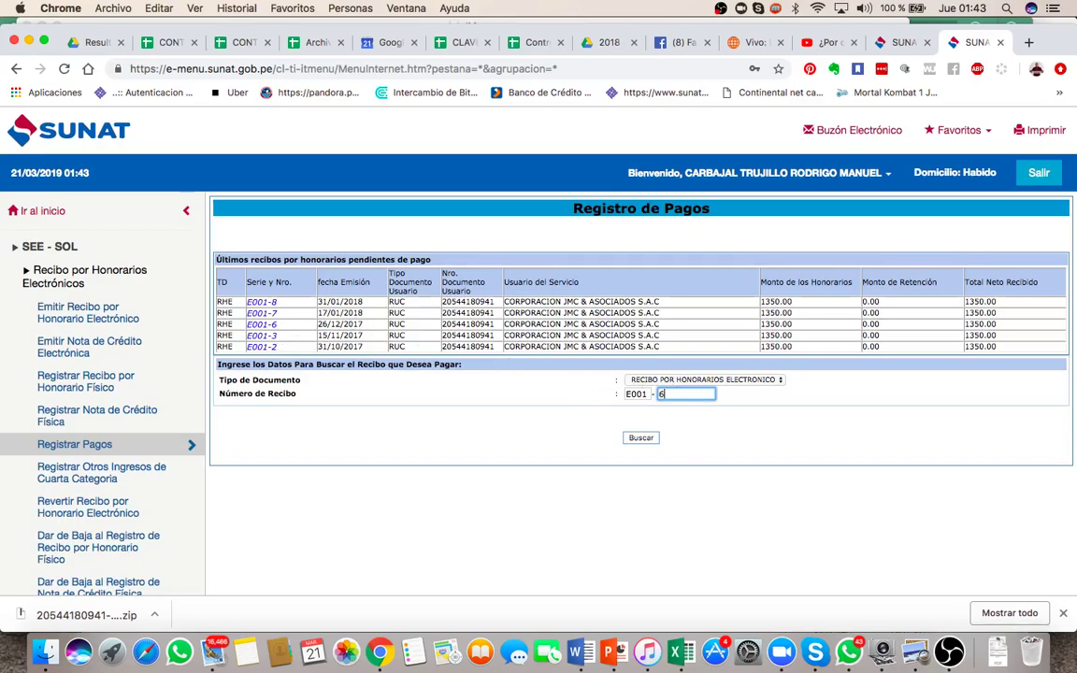
{"action": "left_click", "coordinate": [641, 438]}
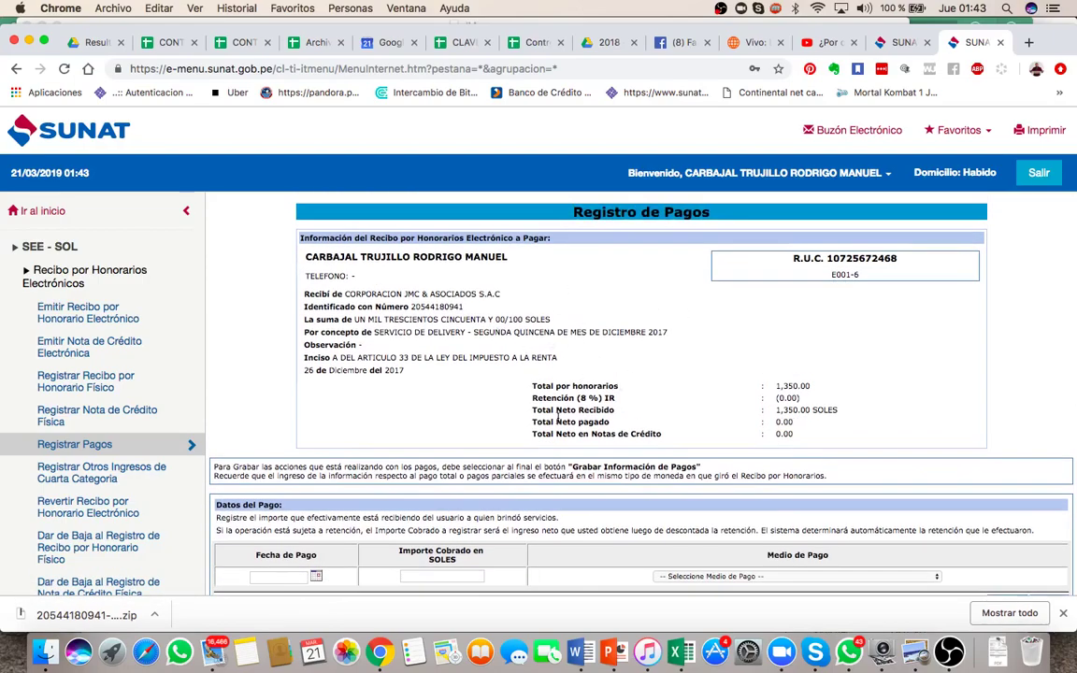
- Set the payment date of receipt E001-6 to 03/12/2018
{"action": "scroll", "coordinate": [582, 381], "scroll_direction": "down", "scroll_amount": 3}
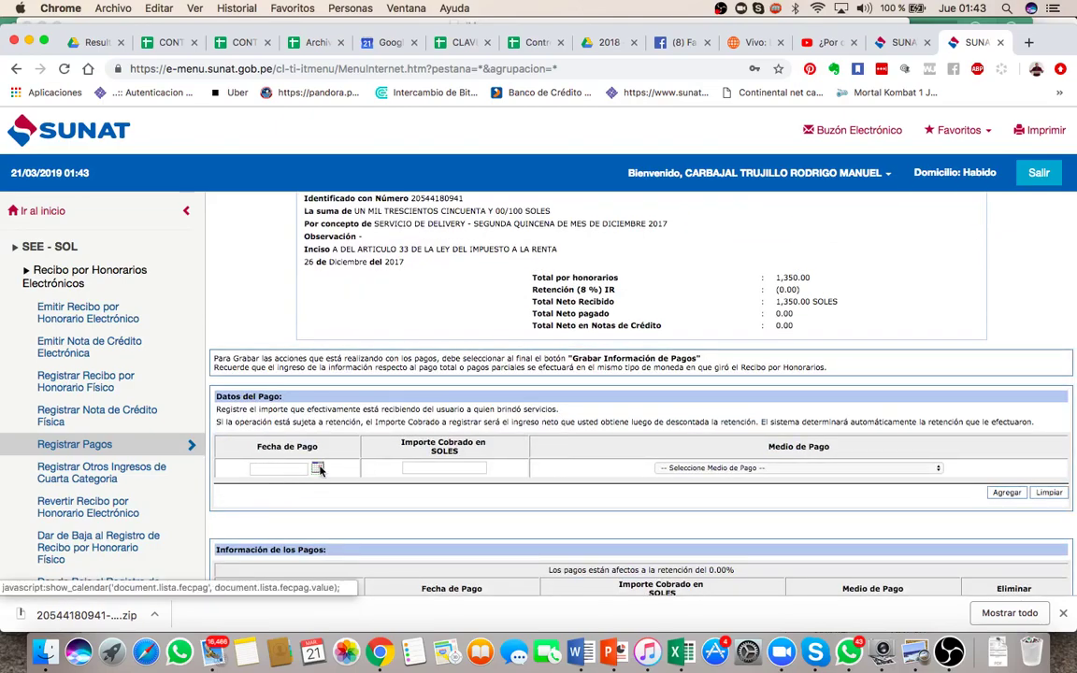
{"action": "left_click", "coordinate": [316, 469]}
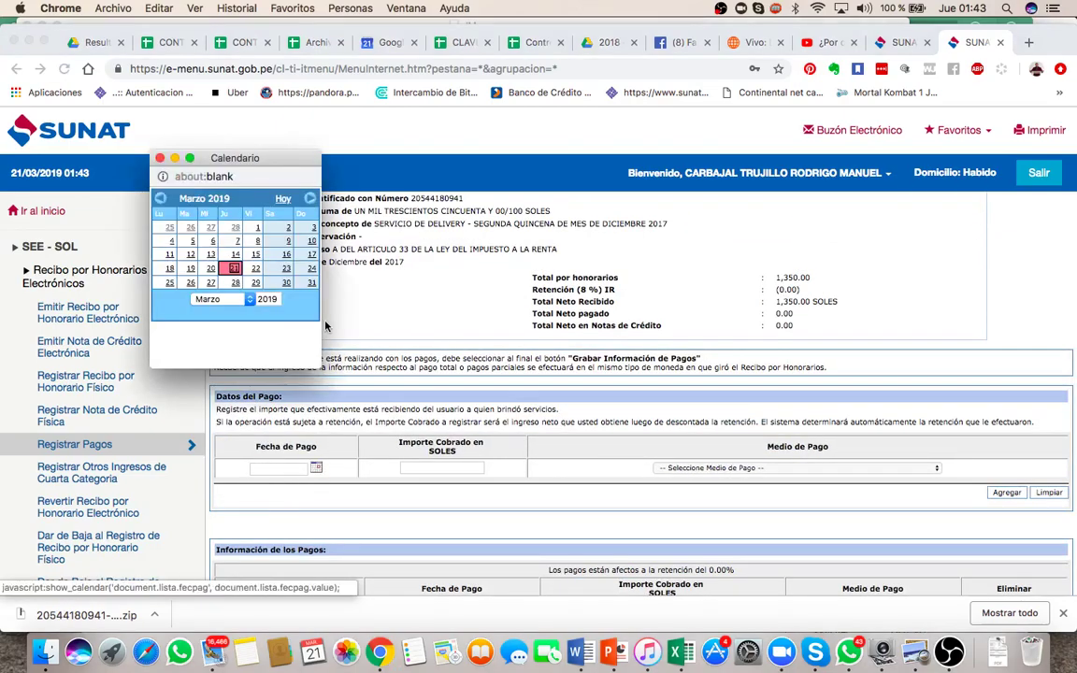
{"action": "left_click", "coordinate": [161, 200]}
{"action": "left_click", "coordinate": [162, 200]}
{"action": "left_click", "coordinate": [163, 201]}
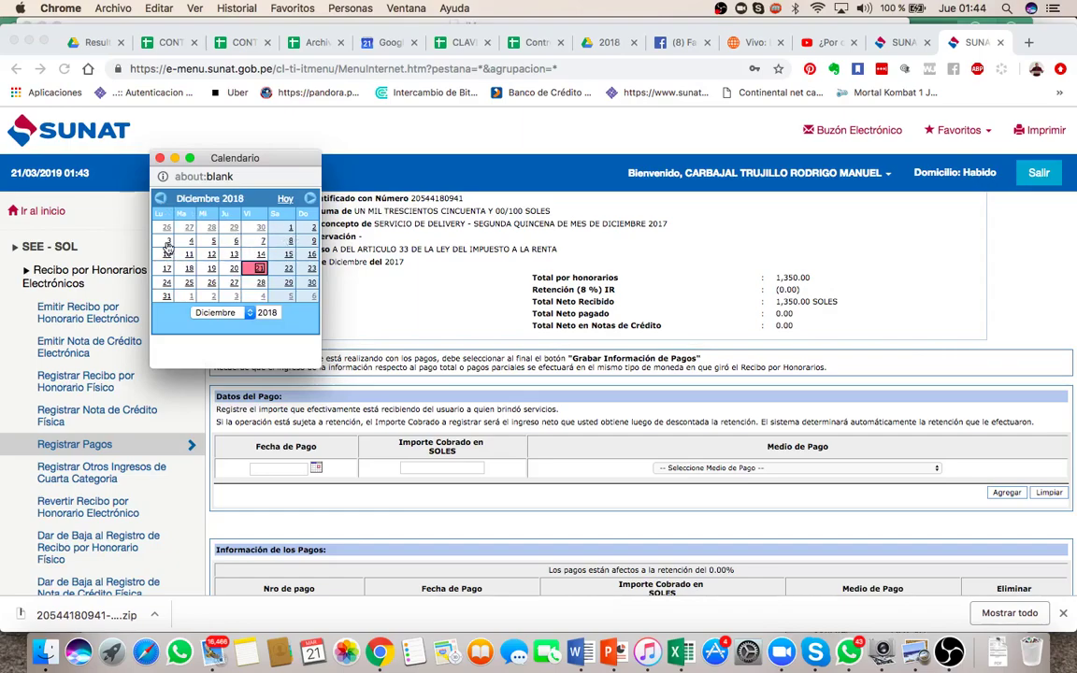
{"action": "left_click", "coordinate": [168, 241]}
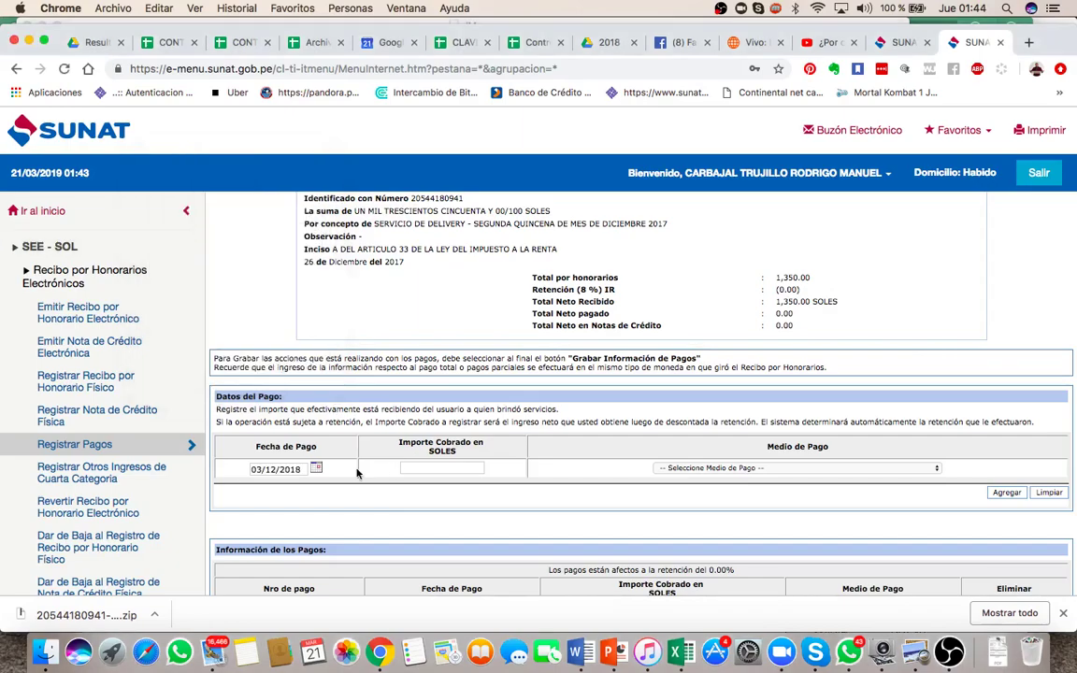
- Enter 1350 soles as the amount collected for receipt E001-6, with payment method "Efectivo - por operaciones donde no existe obligación de utilizar Medios de Pago"
{"action": "left_click", "coordinate": [448, 469]}
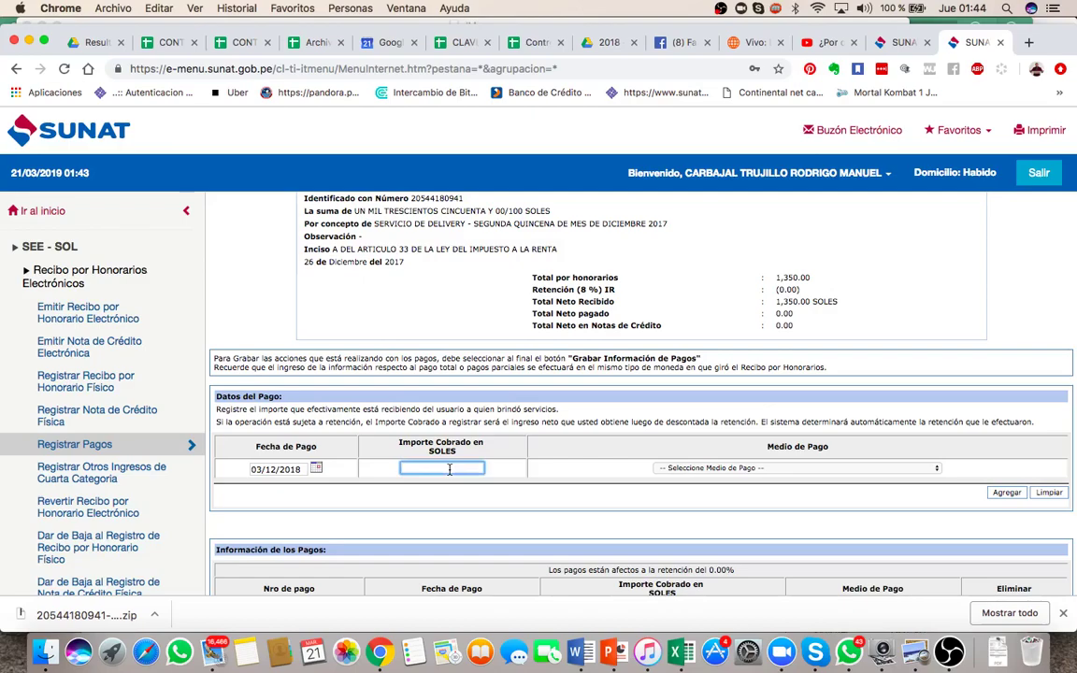
{"action": "type", "text": "1350"}
{"action": "left_click", "coordinate": [710, 467]}
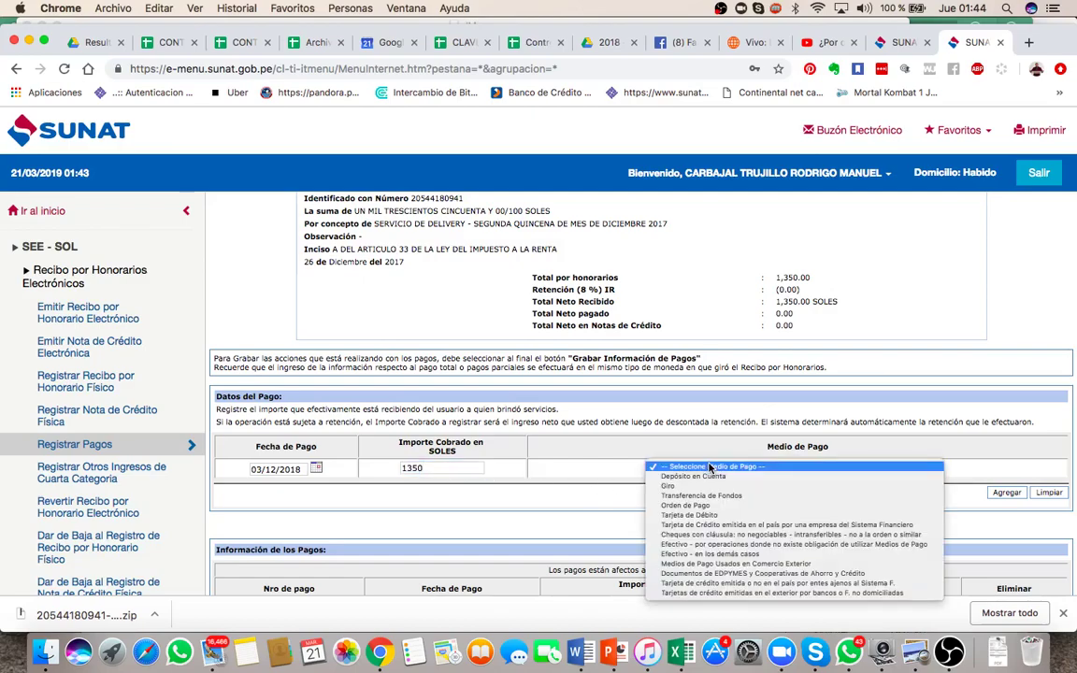
{"action": "left_click", "coordinate": [747, 544]}
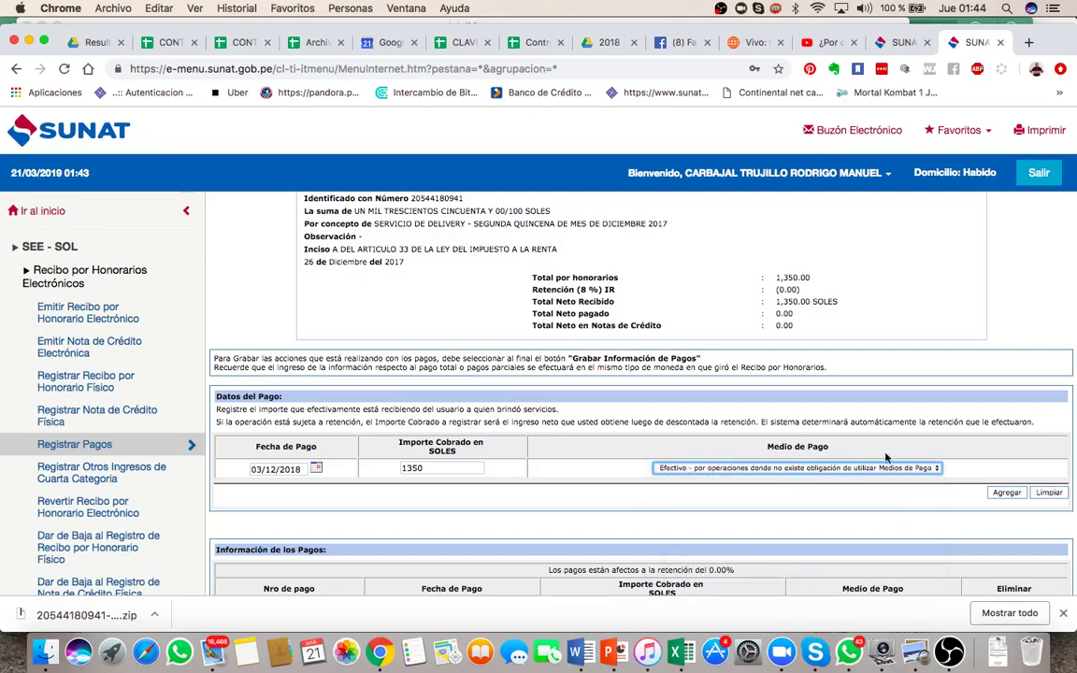
- Add the payment to receipt E001-6, accept the notice, and save the payment information
{"action": "left_click", "coordinate": [994, 494]}
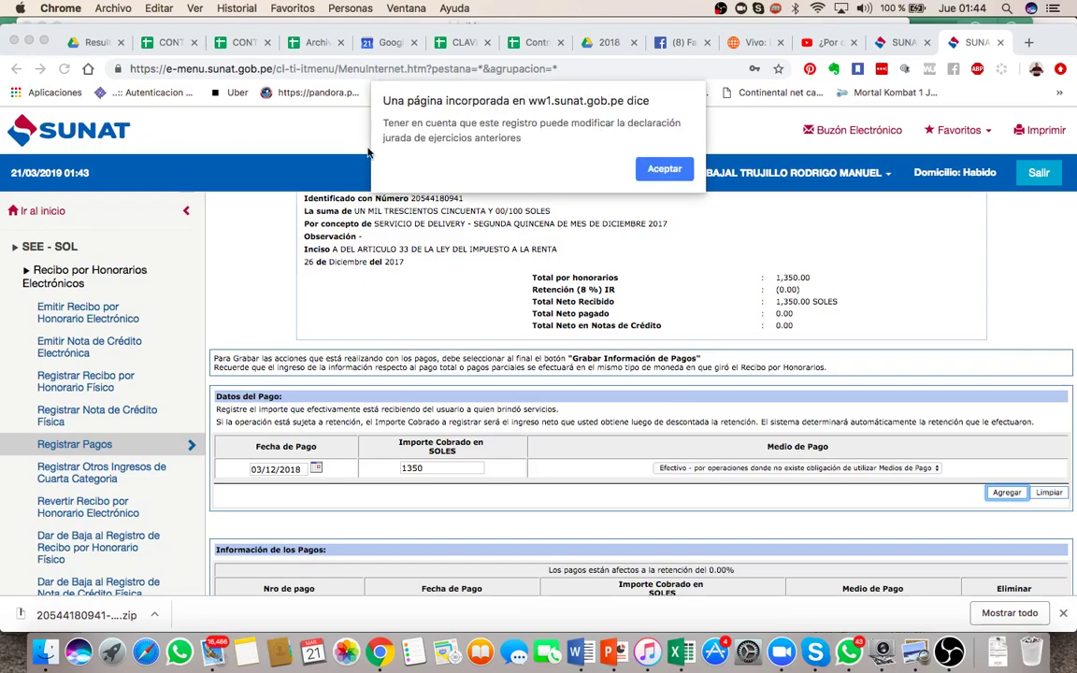
{"action": "left_click", "coordinate": [663, 168]}
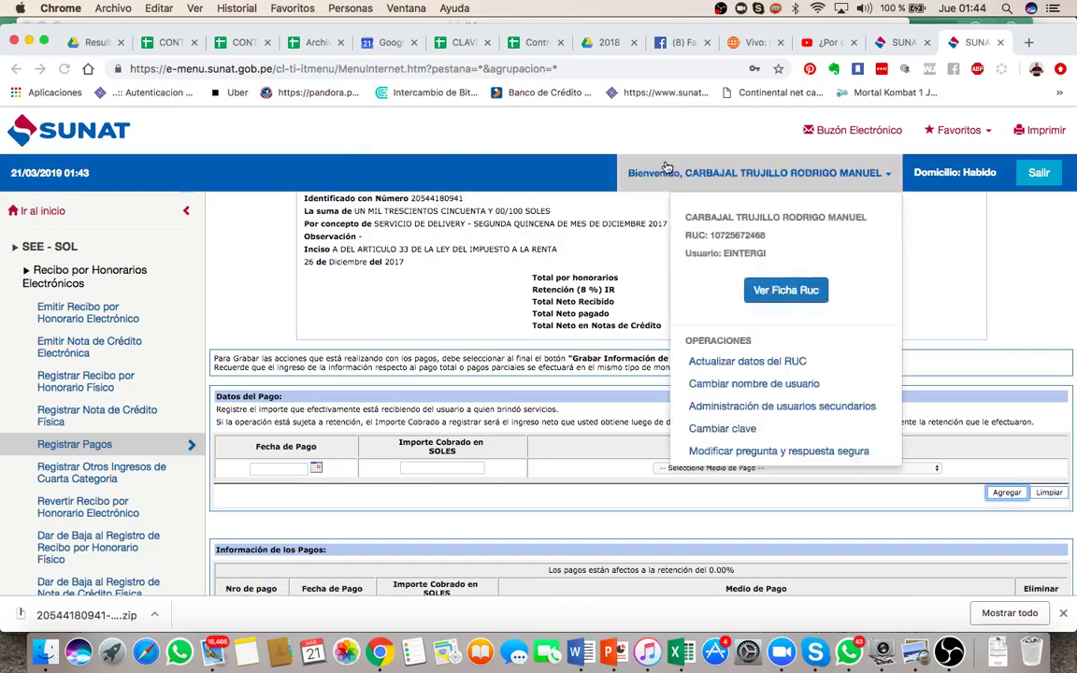
{"action": "scroll", "coordinate": [616, 393], "scroll_direction": "down", "scroll_amount": 2}
{"action": "scroll", "coordinate": [616, 393], "scroll_direction": "down", "scroll_amount": 1}
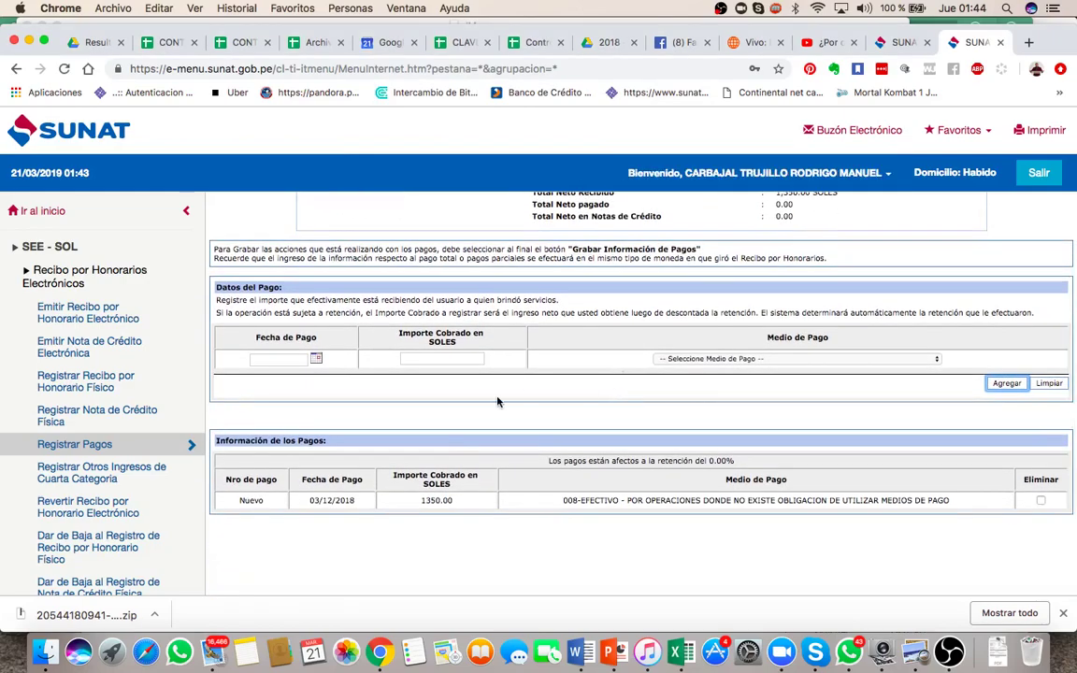
{"action": "scroll", "coordinate": [584, 523], "scroll_direction": "down", "scroll_amount": 2}
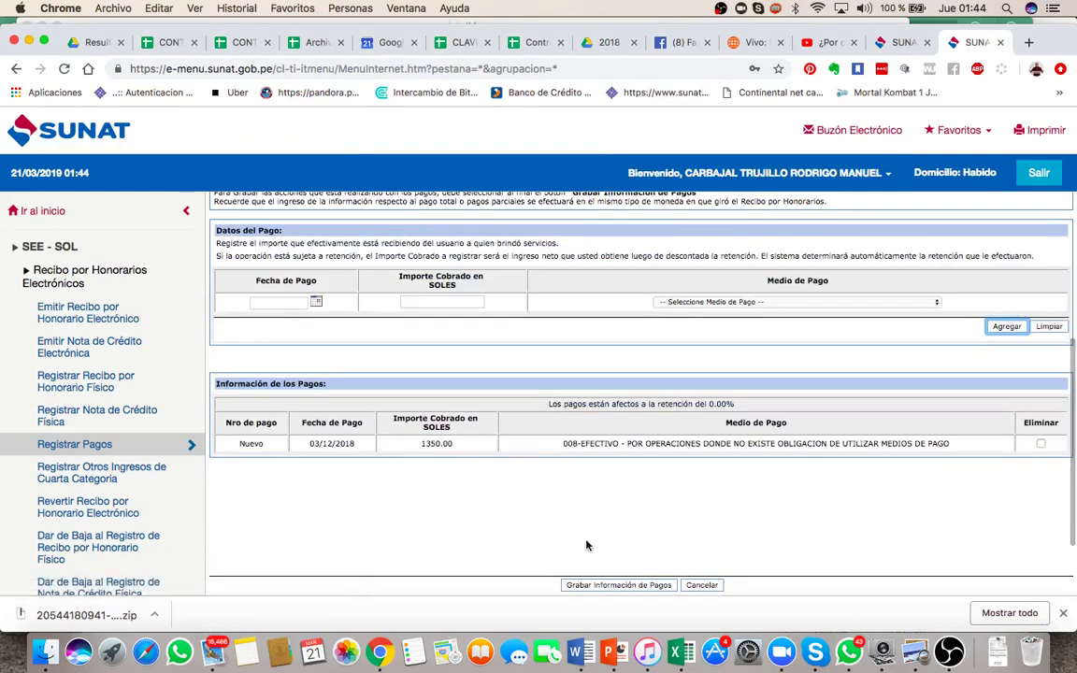
{"action": "left_click", "coordinate": [587, 585]}
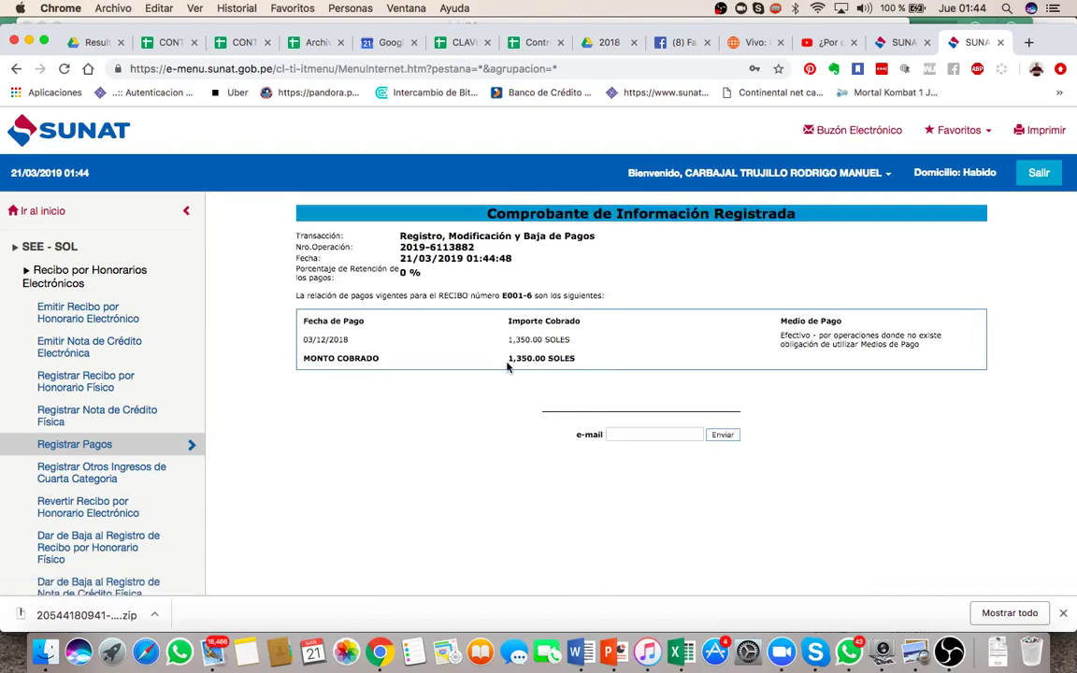
- Return to Registrar Pagos and look up electronic fee receipt E001-8
{"action": "left_click", "coordinate": [85, 444]}
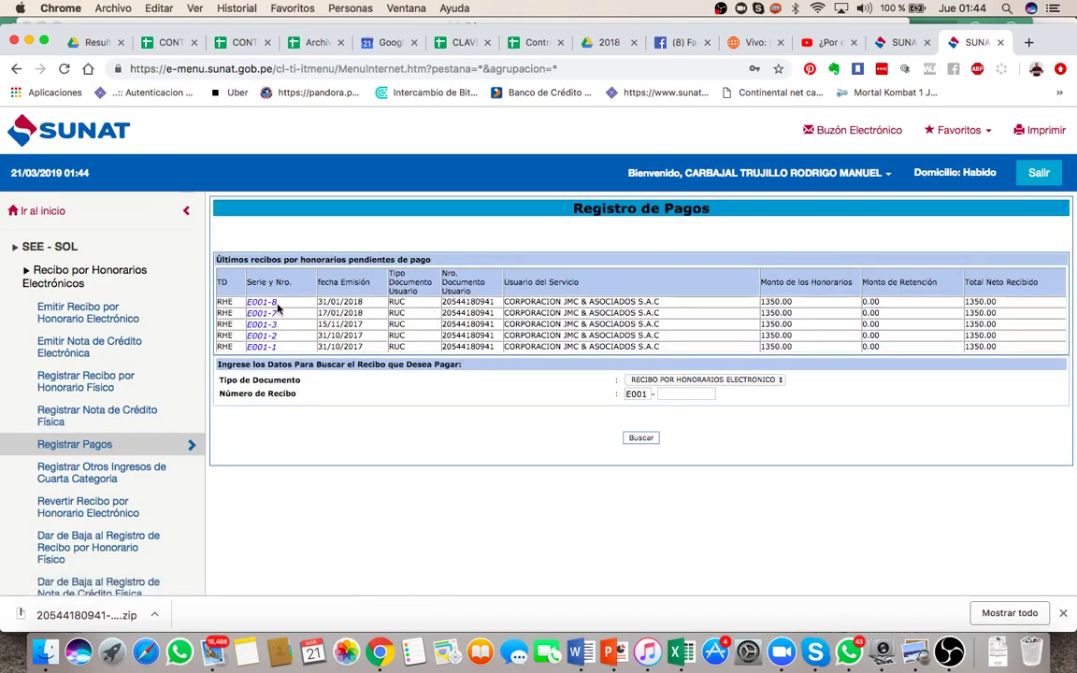
{"action": "left_click", "coordinate": [682, 394]}
{"action": "type", "text": "8"}
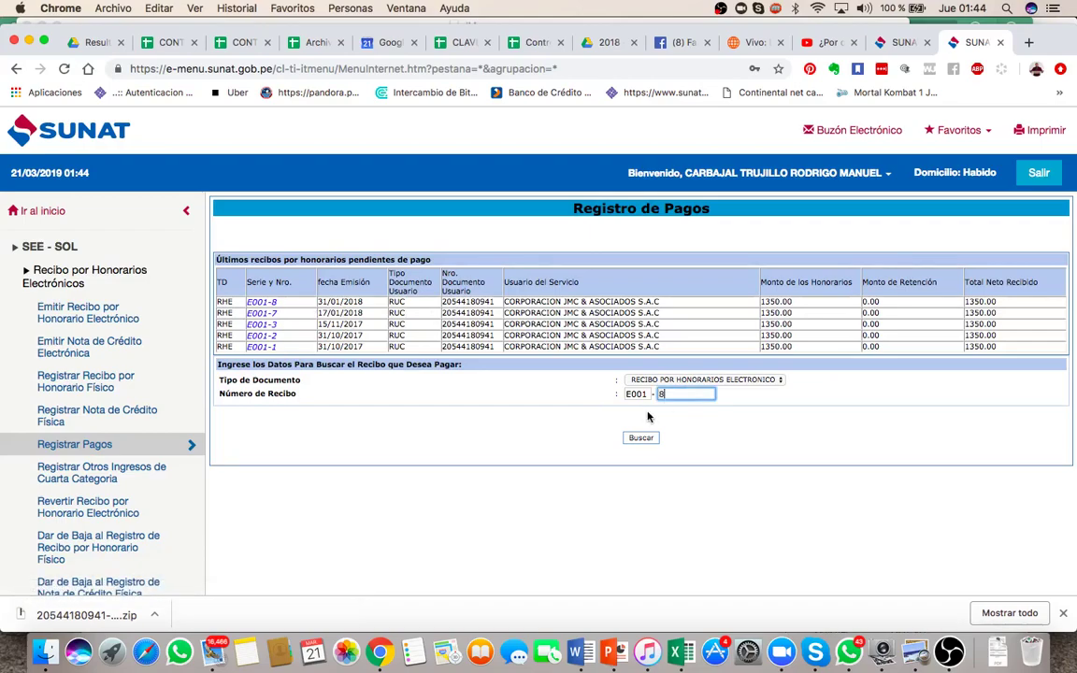
{"action": "left_click", "coordinate": [641, 440]}
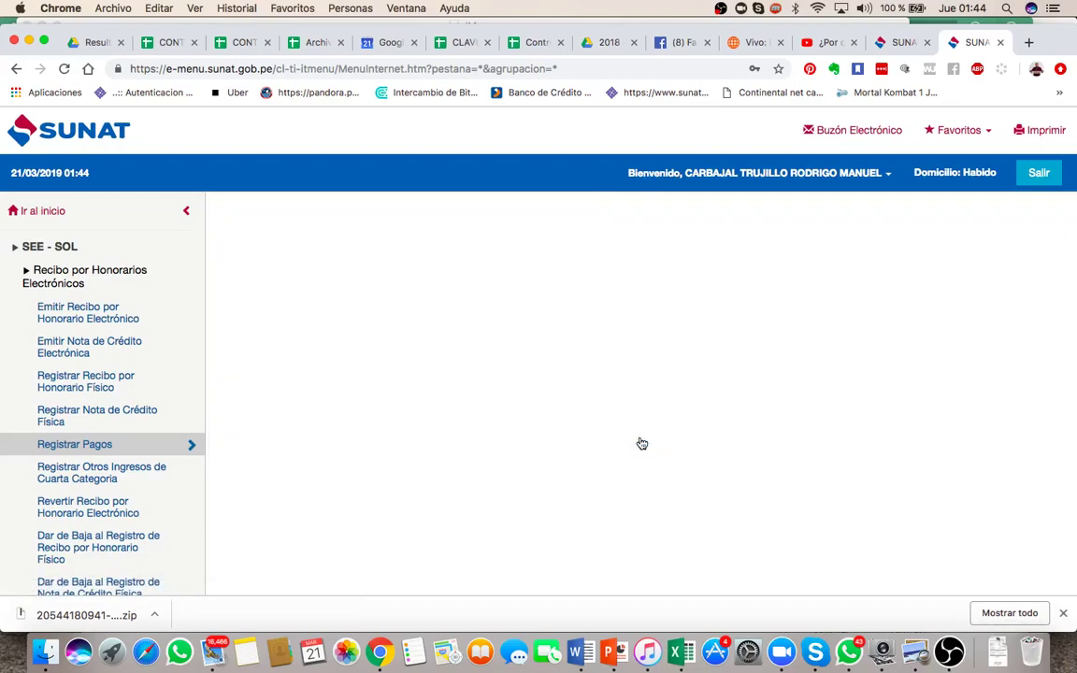
- Set the payment date of receipt E001-8 to 05/12/2018
{"action": "scroll", "coordinate": [570, 355], "scroll_direction": "down", "scroll_amount": 3}
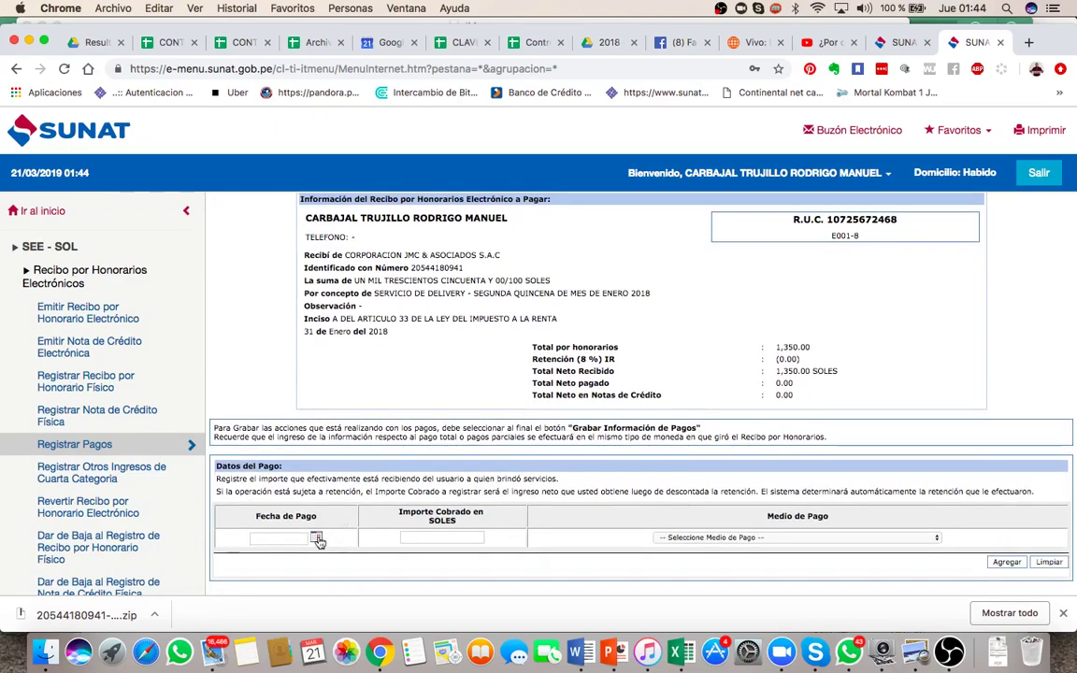
{"action": "left_click", "coordinate": [316, 537]}
{"action": "left_click", "coordinate": [161, 200]}
{"action": "left_click", "coordinate": [161, 200]}
{"action": "left_click", "coordinate": [161, 200]}
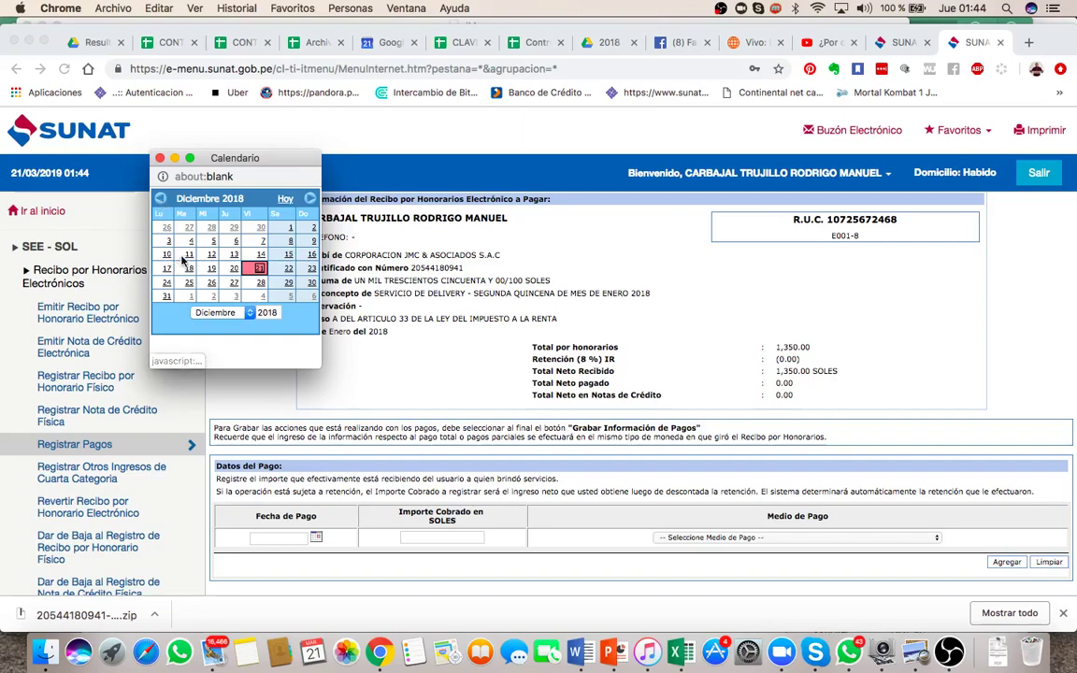
{"action": "left_click", "coordinate": [213, 242]}
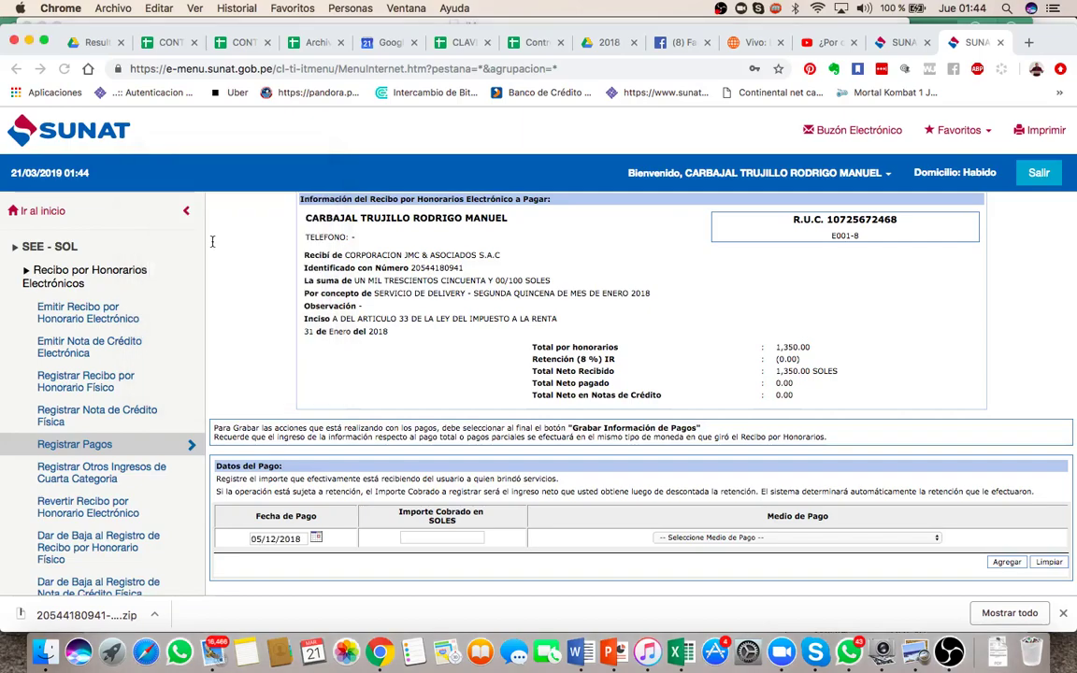
- Enter 1350 soles as the amount collected for receipt E001-8, with payment method "Efectivo - por operaciones donde no existe obligación de utilizar Medios de Pago"
{"action": "left_click", "coordinate": [430, 536]}
{"action": "type", "text": "1350"}
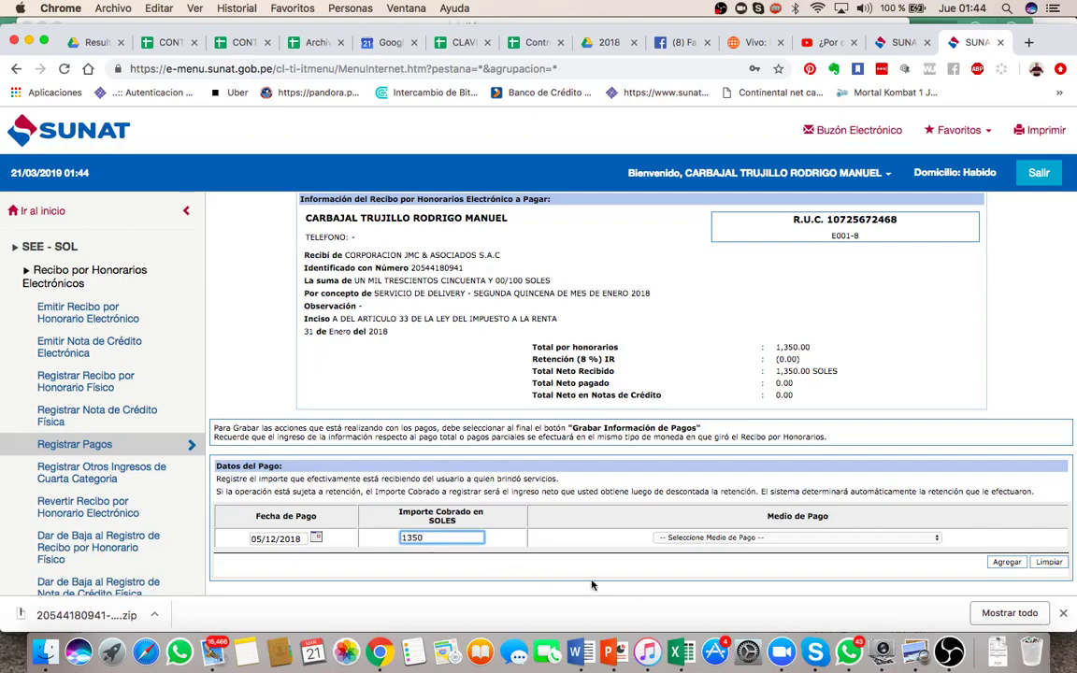
{"action": "left_click", "coordinate": [659, 537]}
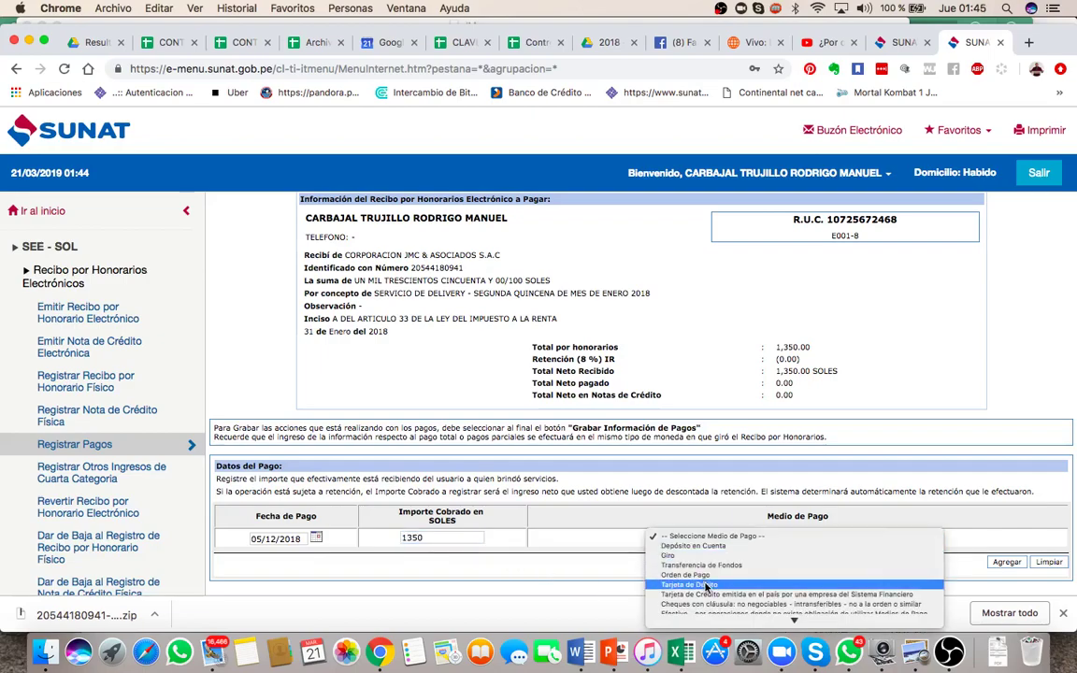
{"action": "scroll", "coordinate": [708, 586], "scroll_direction": "down", "scroll_amount": 2}
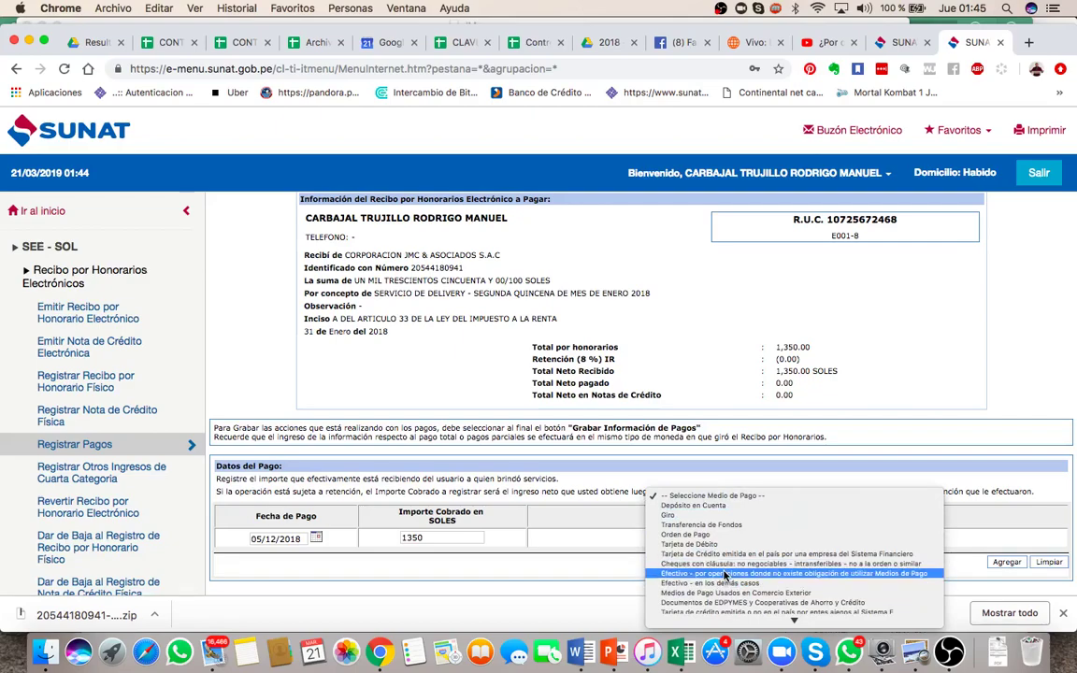
{"action": "left_click", "coordinate": [724, 573]}
- Add the payment to receipt E001-8, accept the notice, and save the payment information
{"action": "left_click", "coordinate": [1003, 562]}
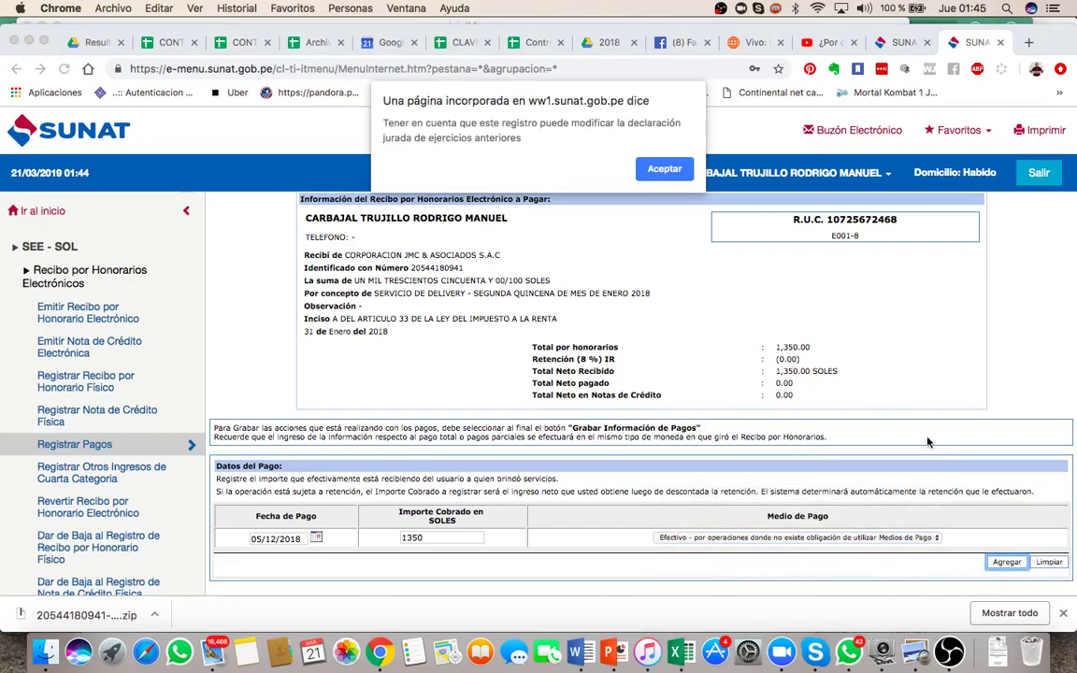
{"action": "left_click", "coordinate": [662, 167]}
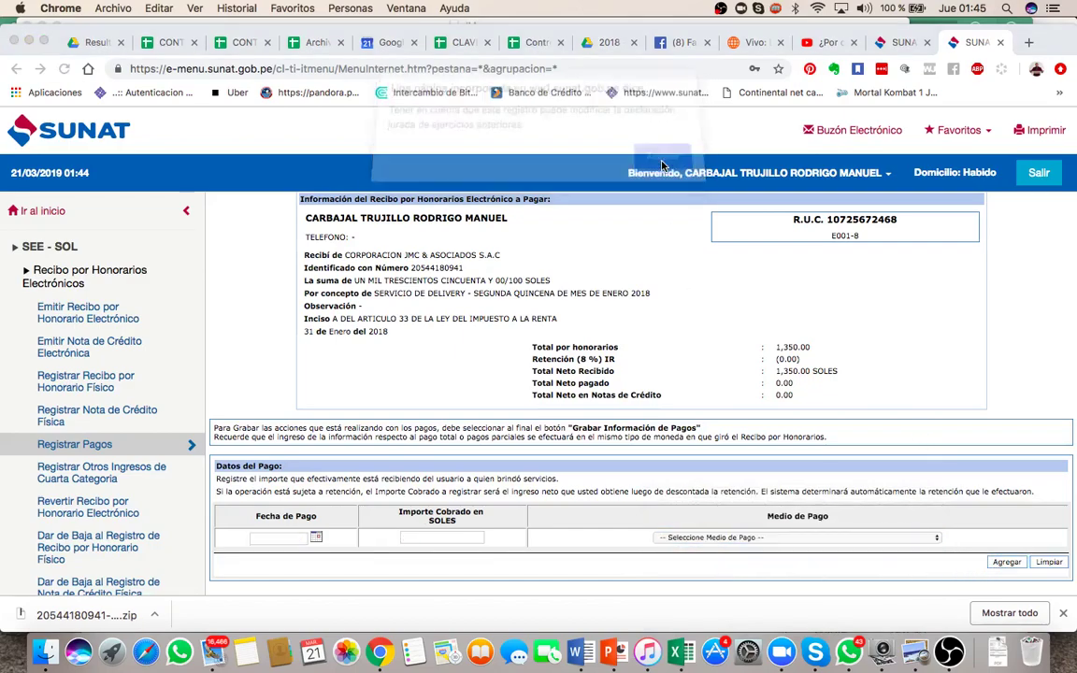
{"action": "scroll", "coordinate": [628, 402], "scroll_direction": "down", "scroll_amount": 5}
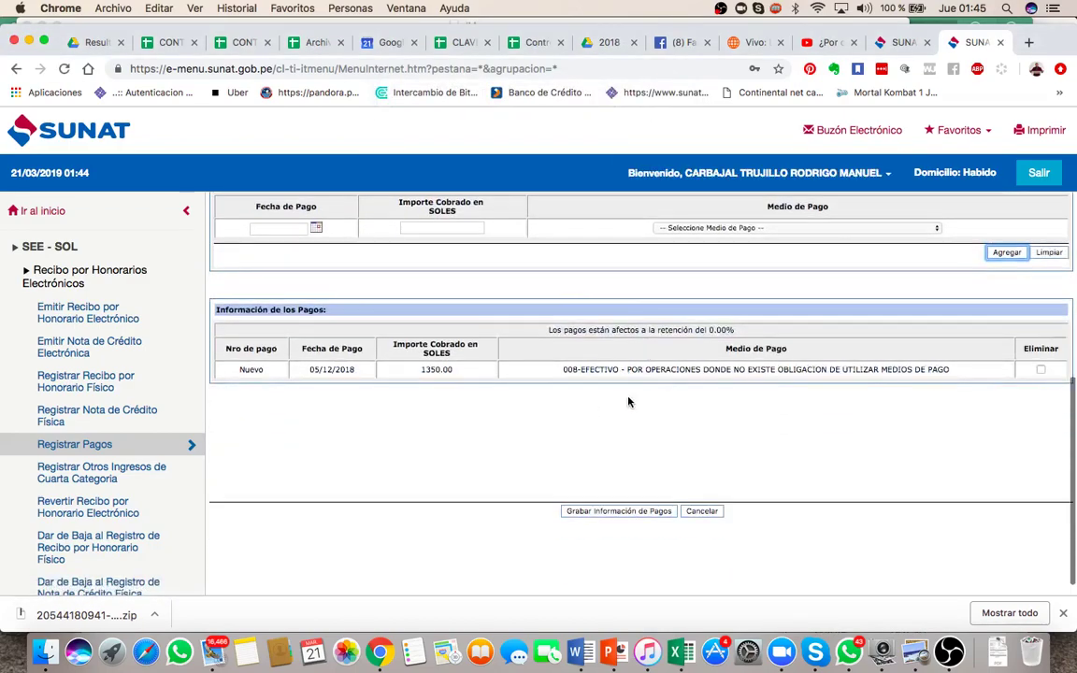
{"action": "left_click", "coordinate": [624, 511]}
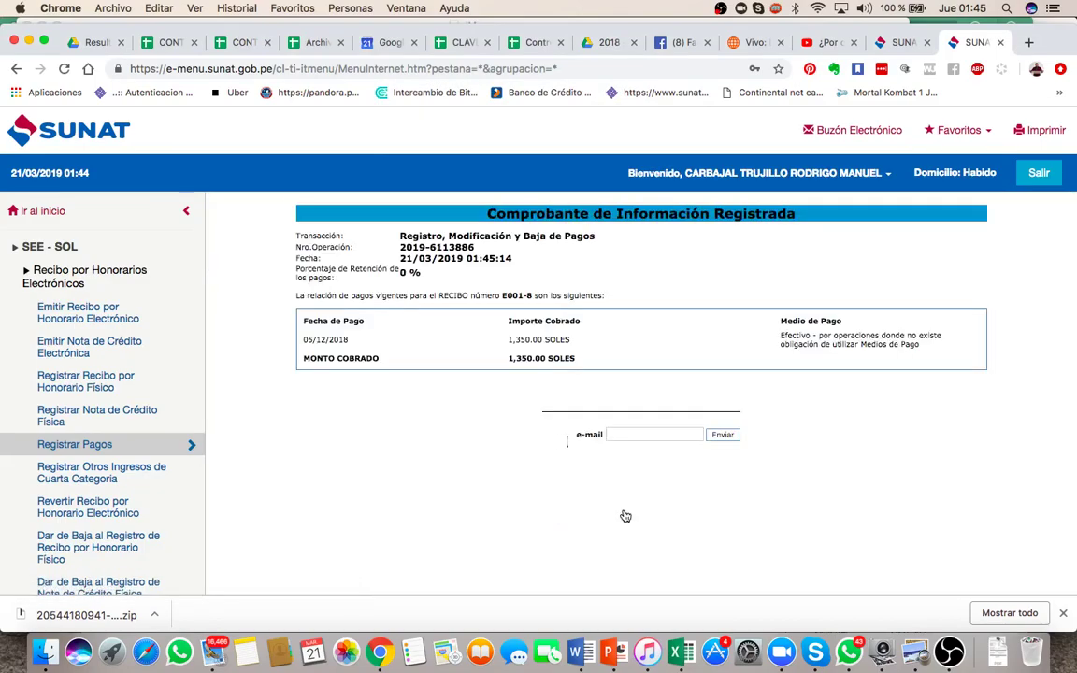